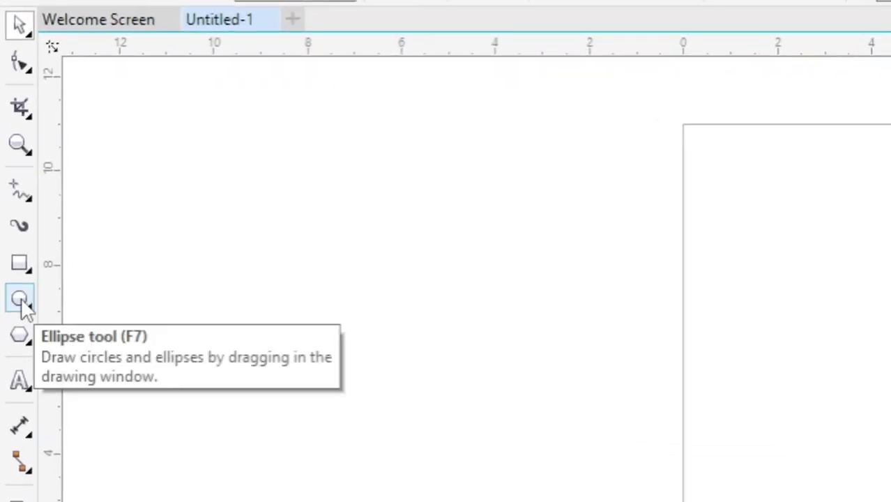
Draw an ellipse about 7.46 by 7.79 inches overlapping the page's left edge
left_click(20, 299)
left_click(90, 304)
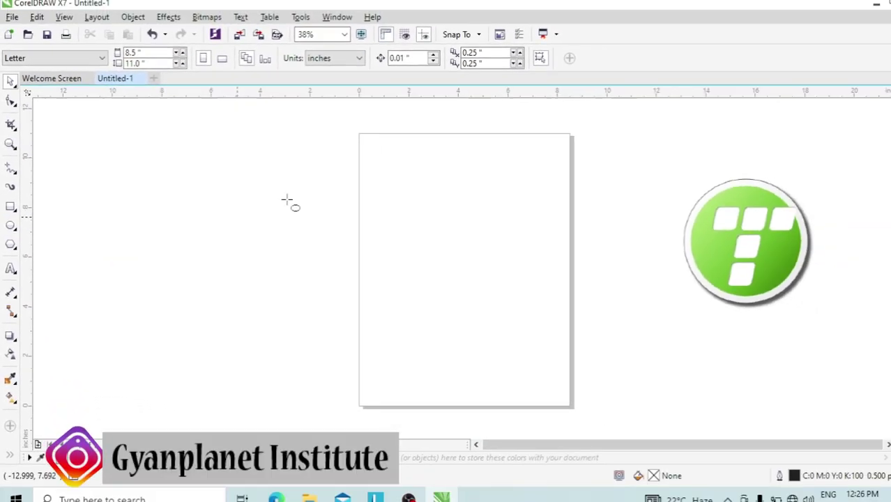
left_click_drag(474, 185, 550, 236)
left_click_drag(279, 189, 421, 353)
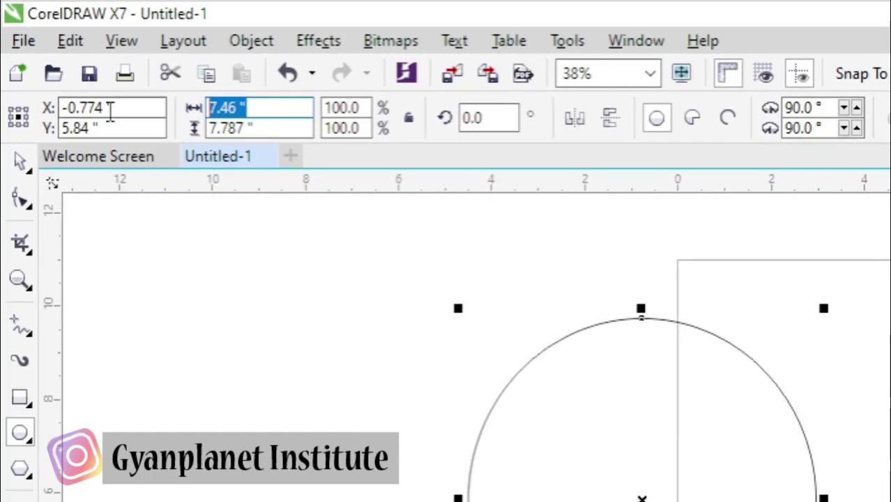
Set the ellipse's width and height to 8 inches and move the circle to the right, mostly onto the page
type("8")
key("Tab")
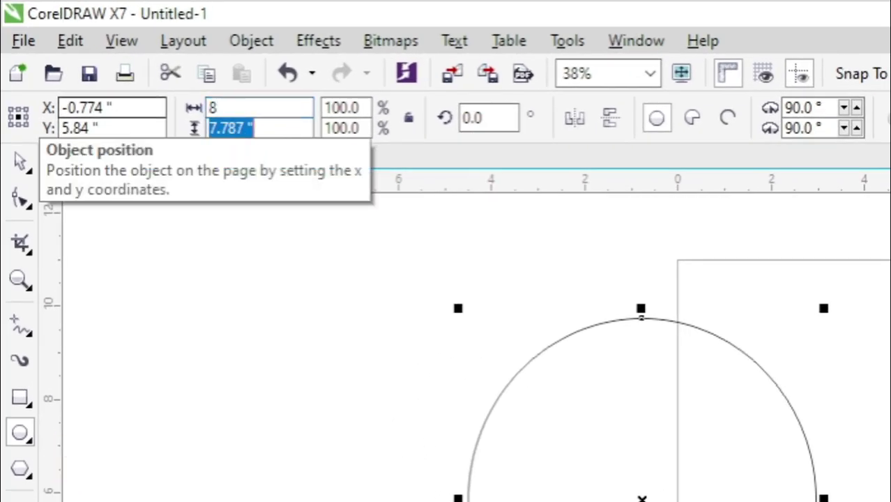
type("8")
key("Return")
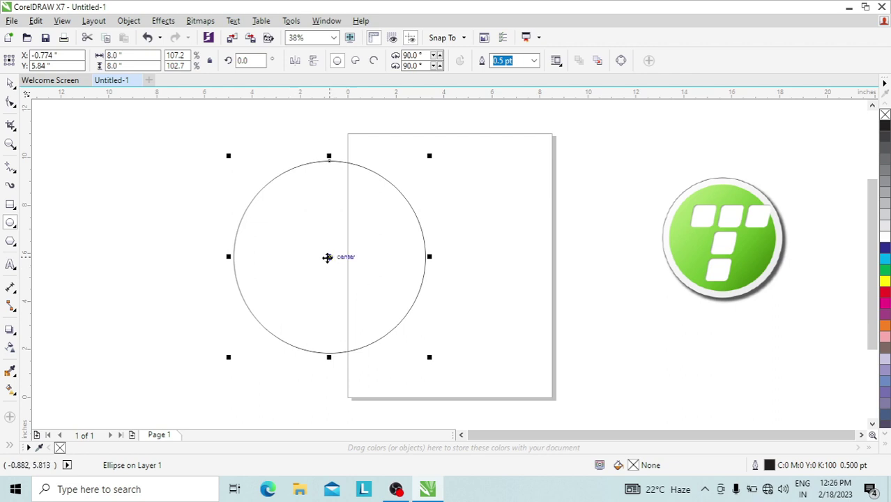
left_click_drag(328, 258, 482, 251)
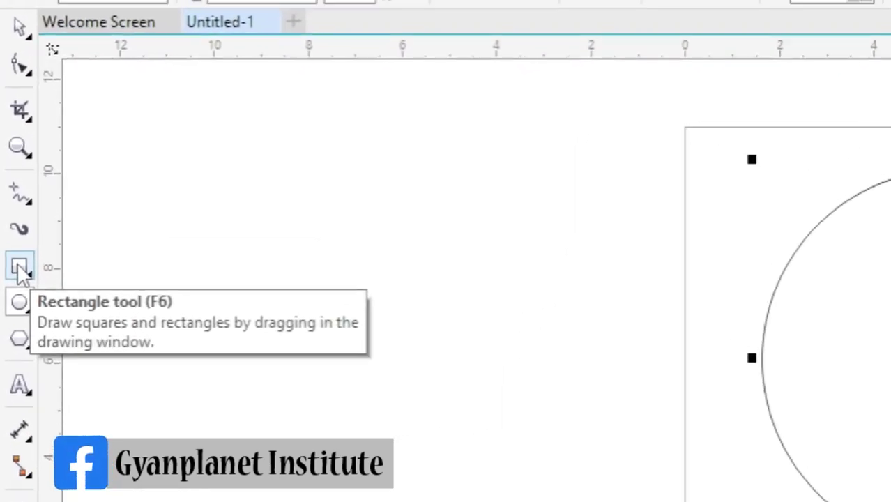
Draw a small rectangle about 1.33 by 1.28 inches in the empty area left of the page
left_click(19, 269)
left_click_drag(120, 181, 149, 209)
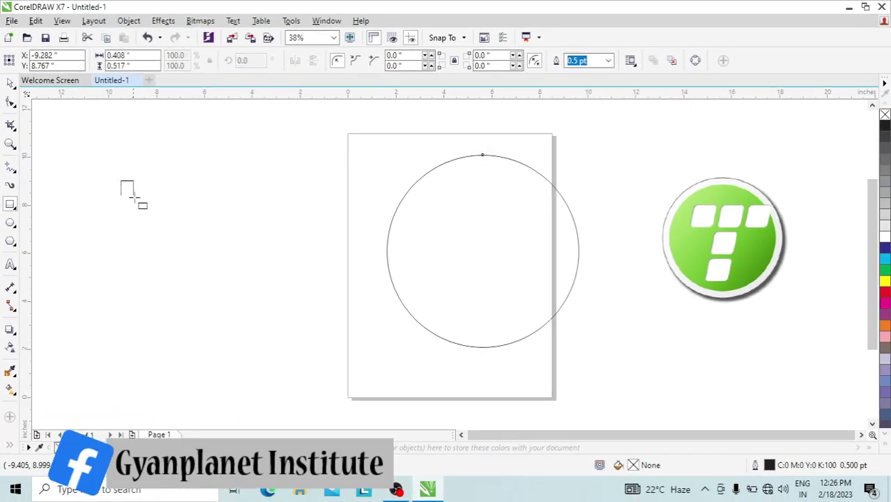
left_click(117, 54)
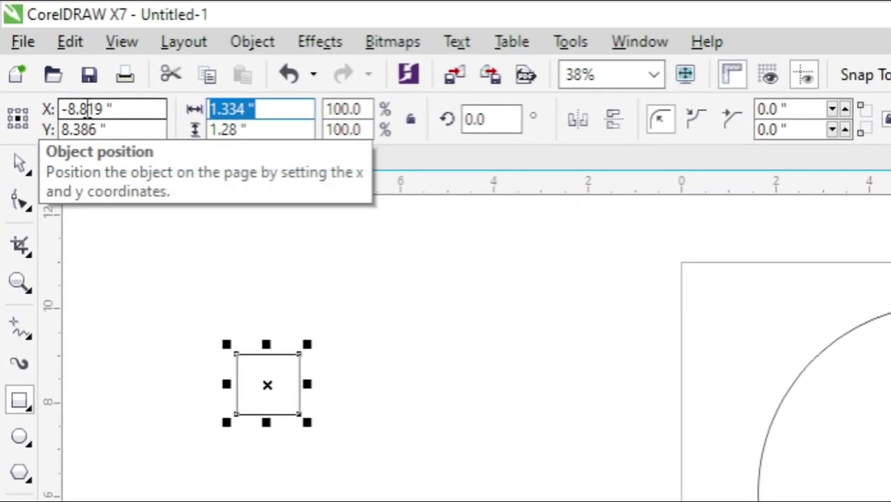
Set the rectangle to 2 by 2 inches and move the square closer to the page
type("2")
key("Tab")
type("2")
key("Return")
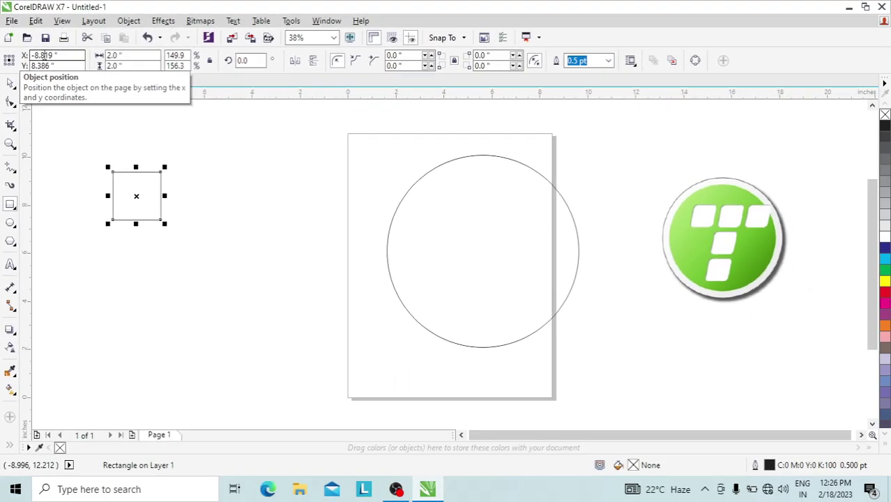
left_click_drag(151, 197, 207, 209)
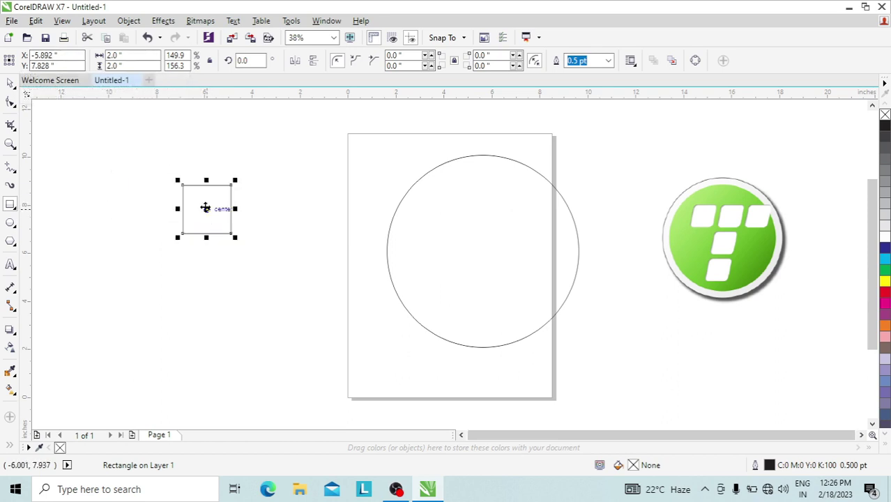
Fill the square with white and round all its corners with a 0.5-inch radius
left_click(885, 241)
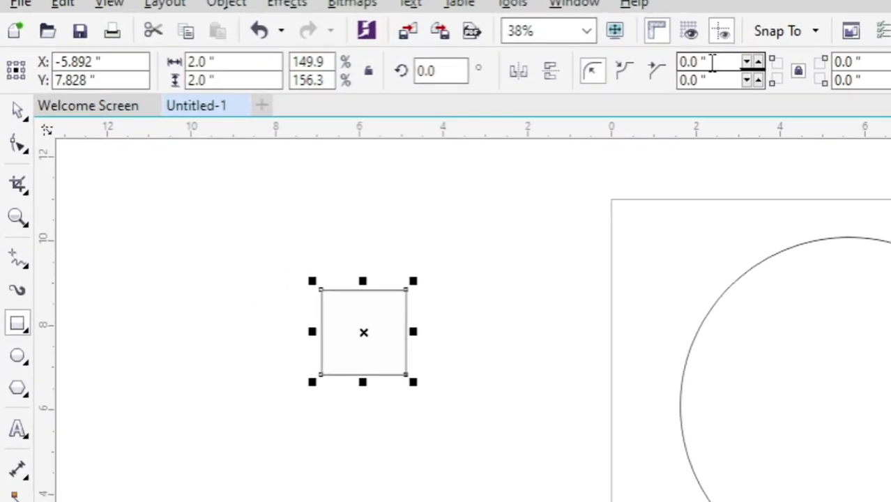
double_click(711, 61)
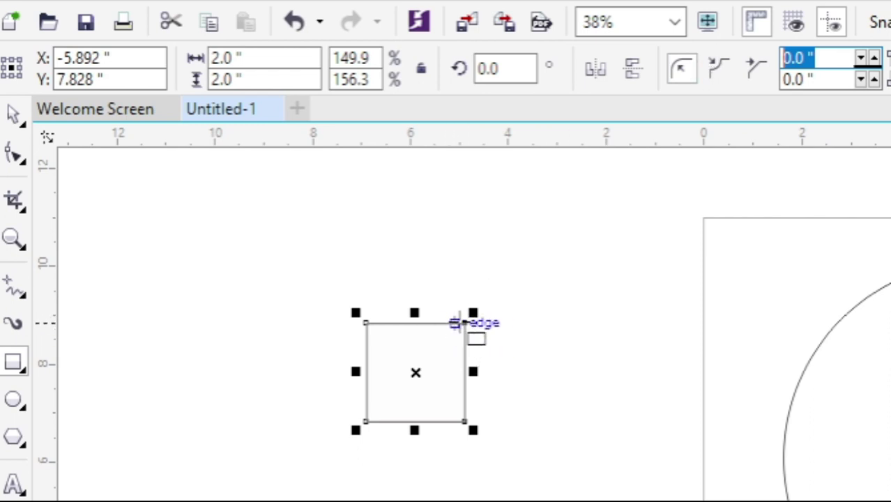
scroll(465, 322, "up", 3)
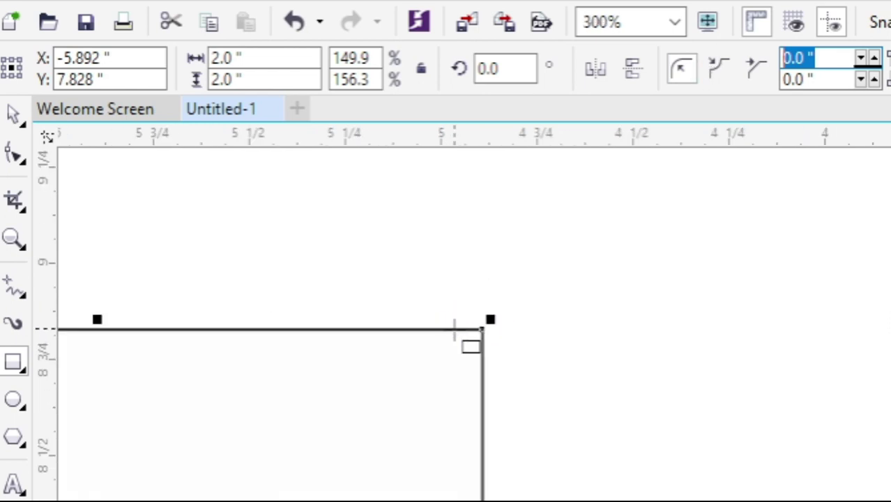
scroll(464, 327, "down", 2)
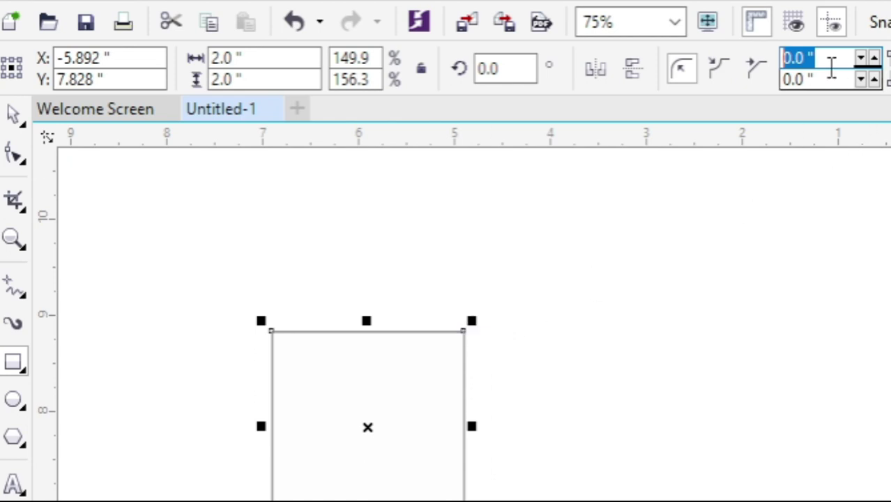
type(".5")
key("Return")
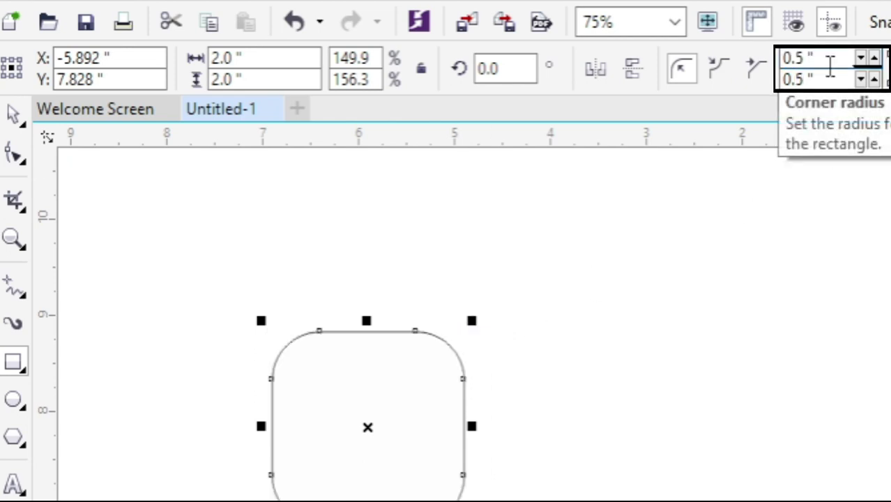
Duplicate the rounded square to its right and nudge the original up to a horizontal guideline along the copy's bottom edge
scroll(507, 404, "down", 1)
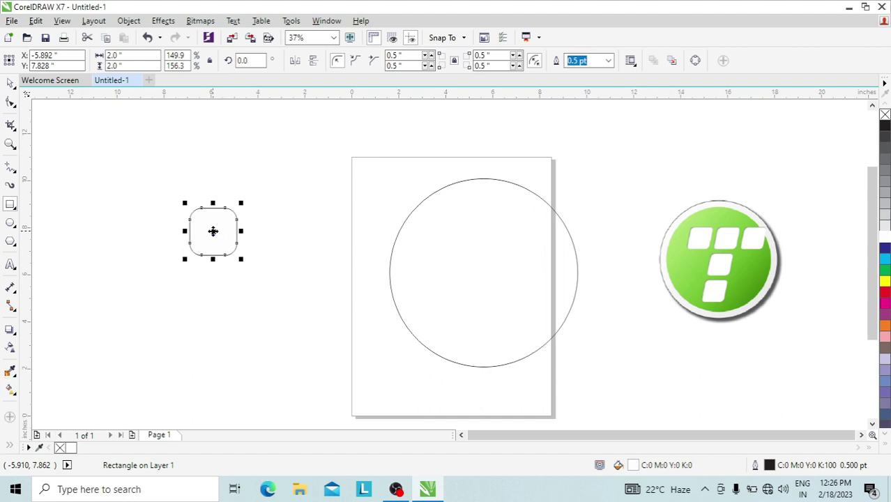
left_click_drag(212, 231, 270, 230)
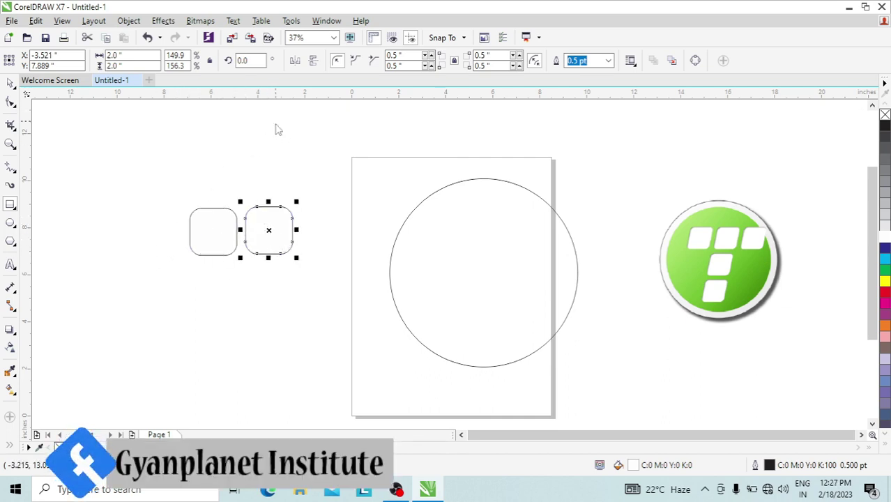
left_click(272, 255)
scroll(267, 254, "up", 5)
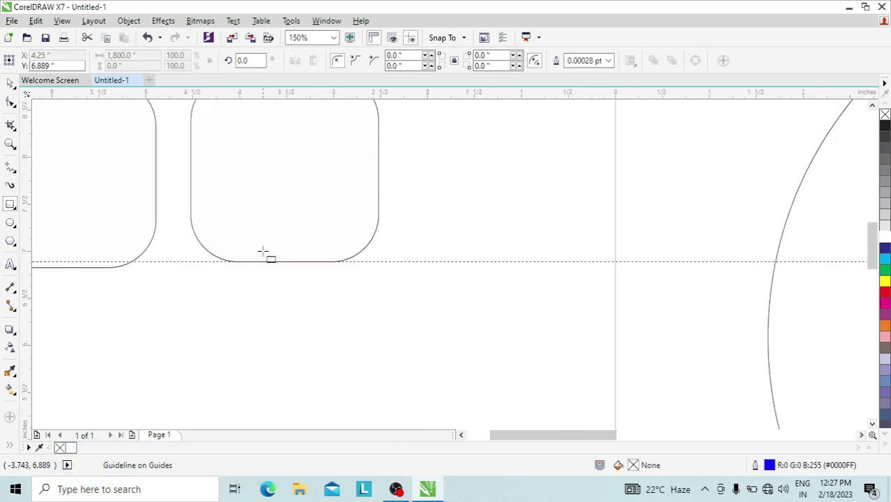
left_click(156, 214)
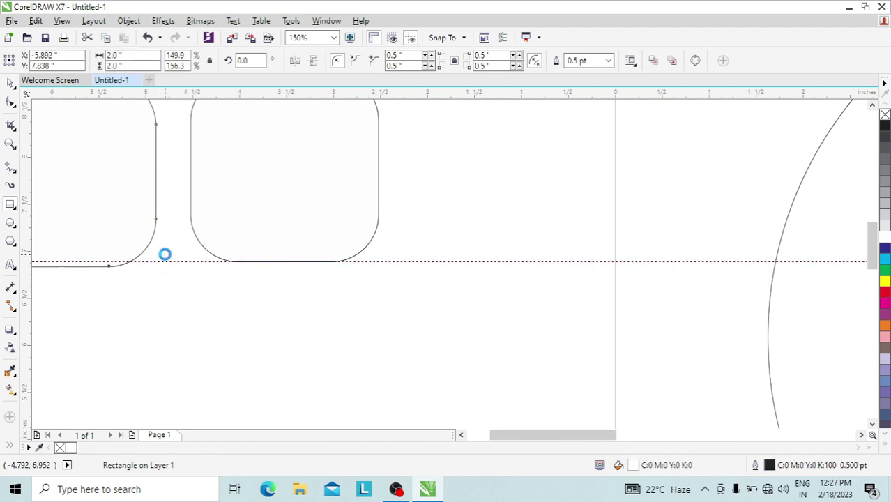
key("Up")
scroll(218, 221, "down", 2)
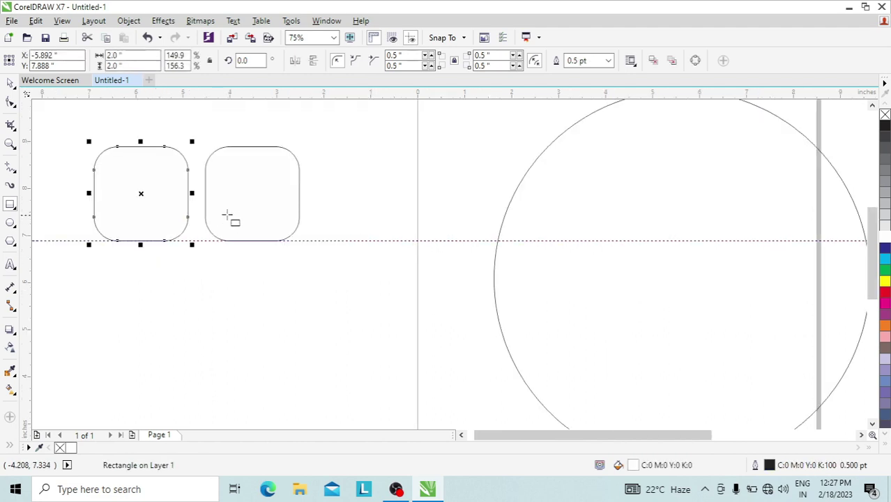
Place another copy of the first rounded square right of the second to complete a row of three
key("KP_Add")
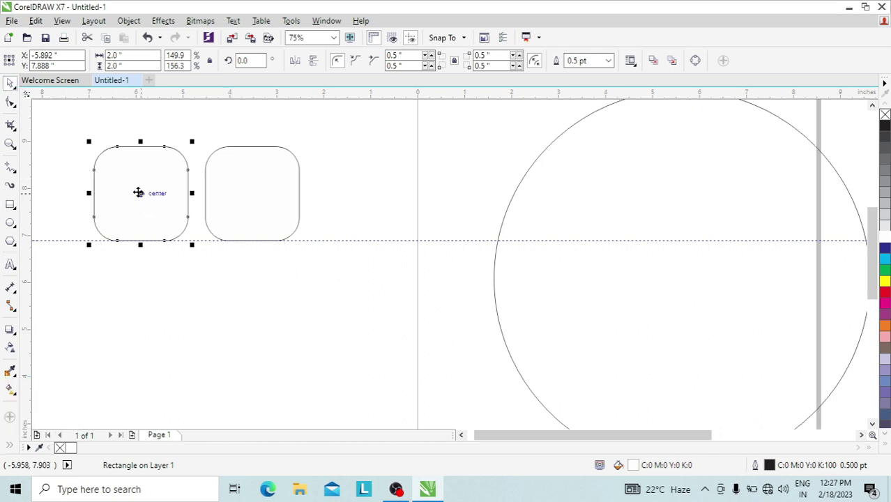
left_click_drag(138, 192, 360, 193)
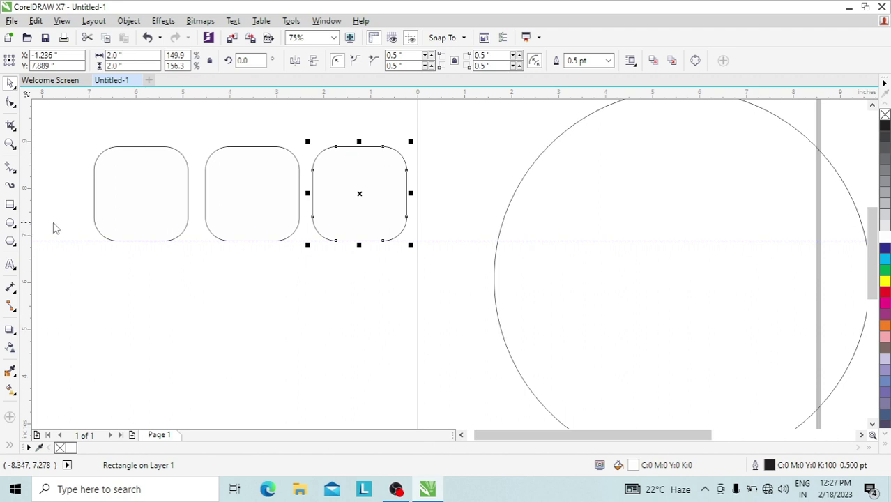
Stack two more copies beneath the middle square to form a T, aligned to a vertical guideline on its left edge
left_click(175, 213)
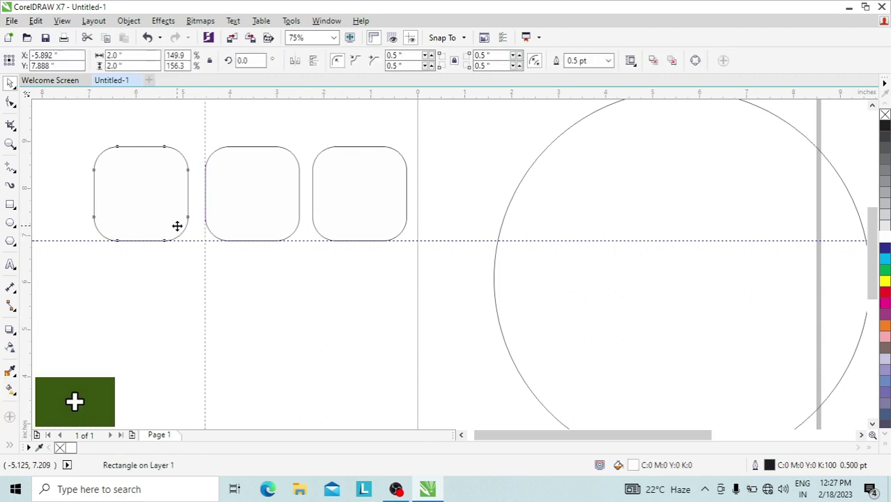
left_click(176, 225)
left_click_drag(134, 194, 252, 307)
key("plus")
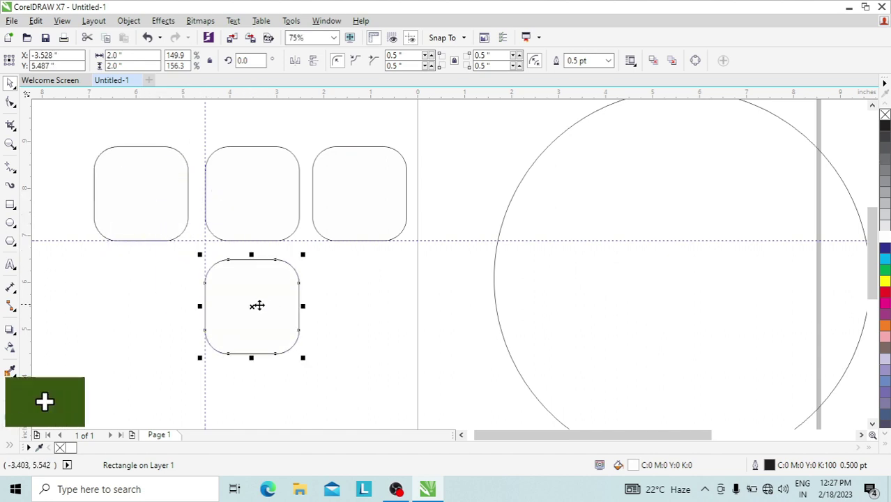
left_click_drag(252, 308, 251, 414)
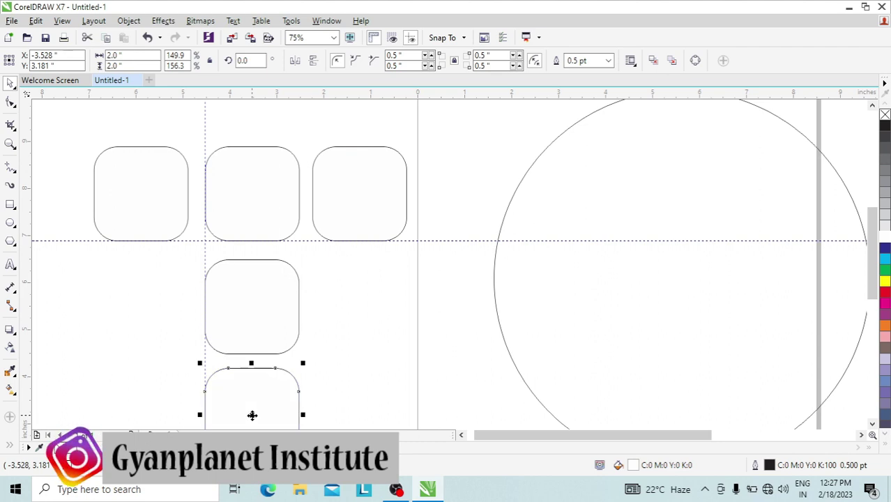
Group the five rounded squares and skew the group horizontally so the T slants to the right
scroll(271, 303, "down", 1)
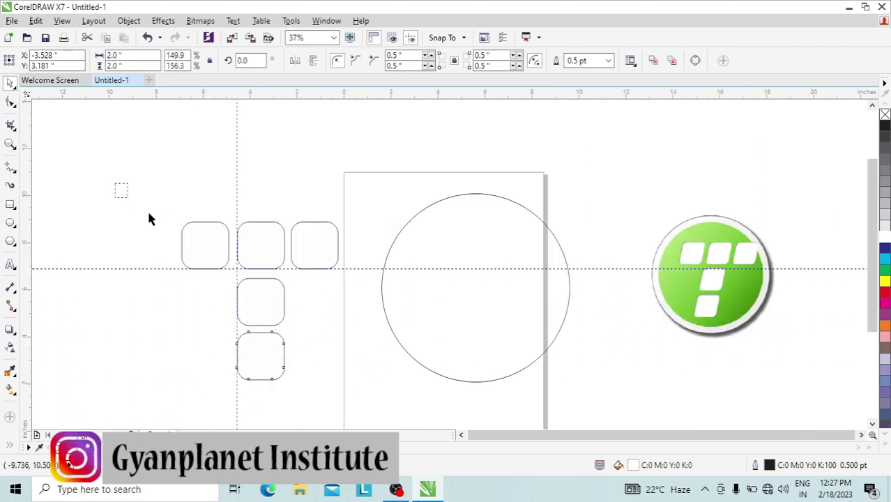
left_click_drag(149, 219, 358, 414)
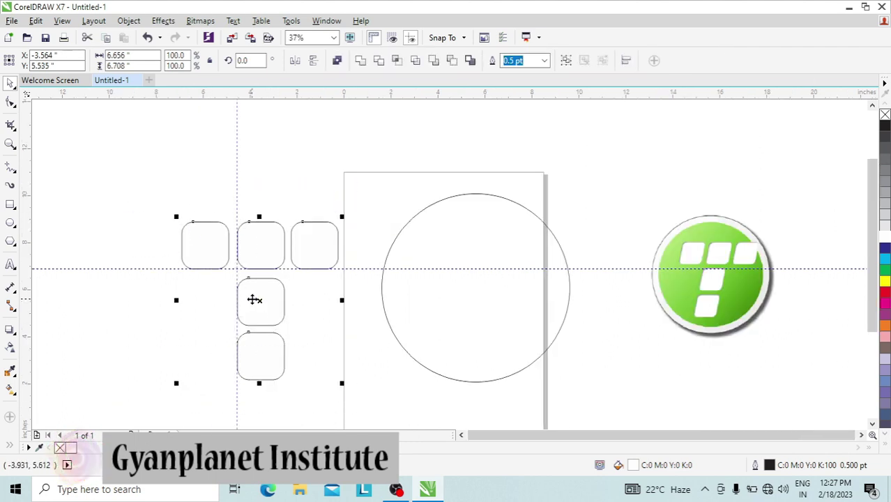
key("ctrl+g")
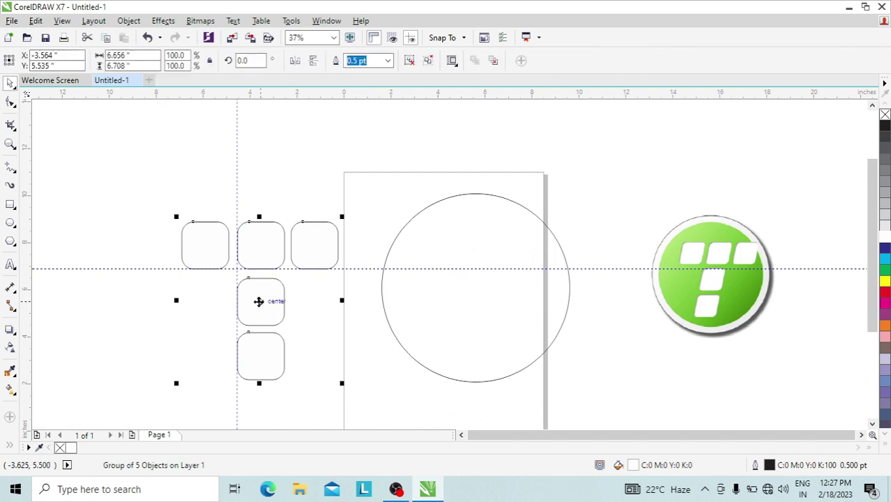
left_click_drag(255, 303, 293, 258)
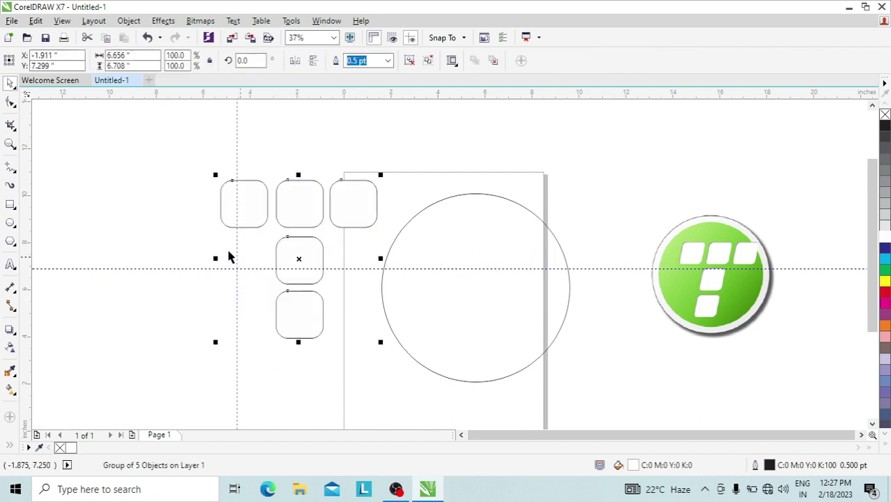
left_click(300, 262)
left_click_drag(299, 178, 335, 182)
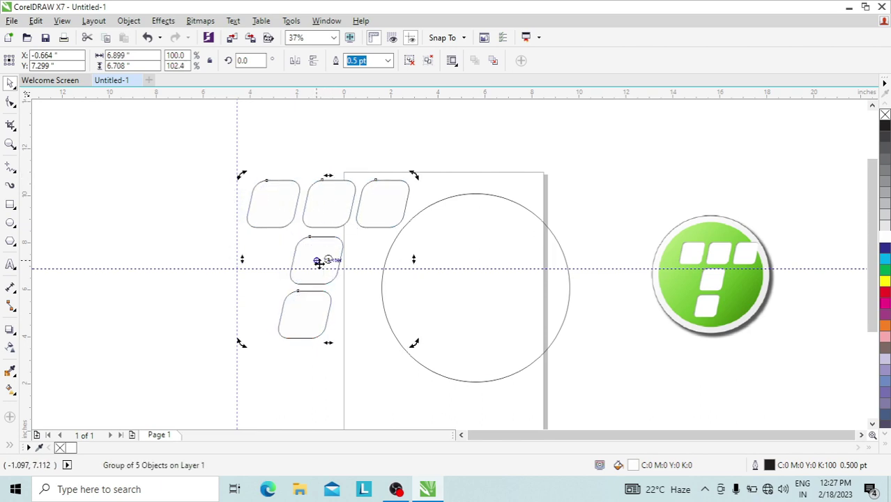
Delete the horizontal and vertical guidelines
left_click(182, 269)
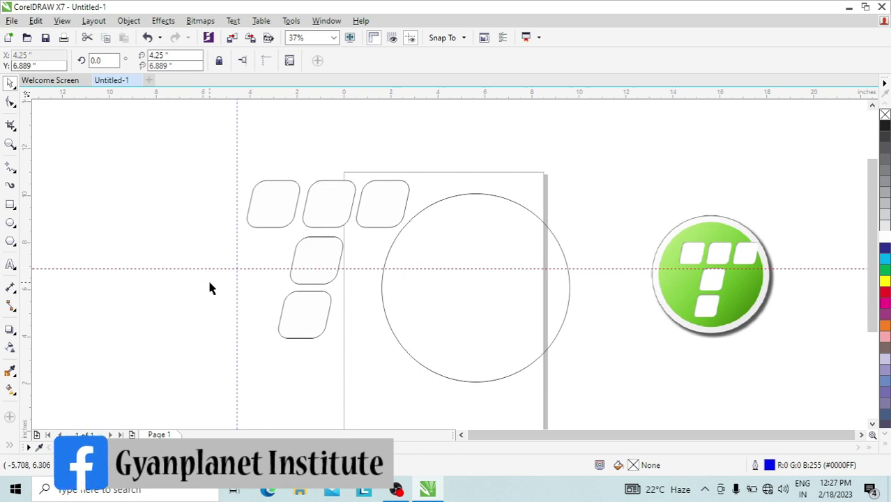
key("Delete")
left_click(234, 201)
key("Delete")
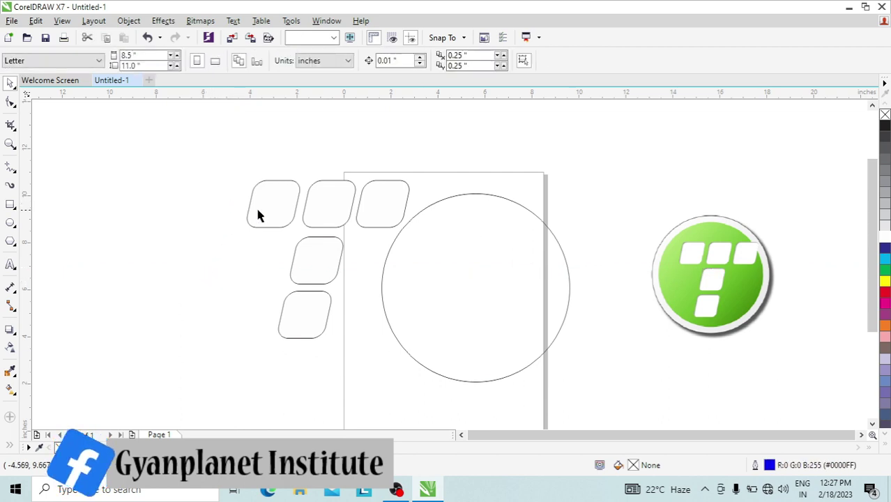
Move the slanted T group left, clear of the page, and shift the circle up and left
left_click_drag(237, 159, 422, 371)
left_click_drag(332, 259, 222, 250)
left_click_drag(383, 274, 360, 227)
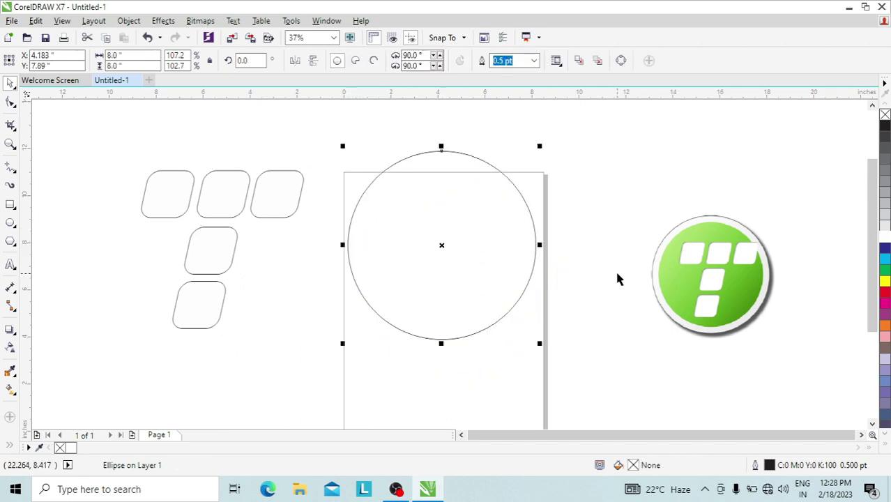
Fill the circle with green (C:100 M:0 Y:100 K:0) and move it slightly down and left
left_click(885, 271)
left_click_drag(442, 248, 414, 280)
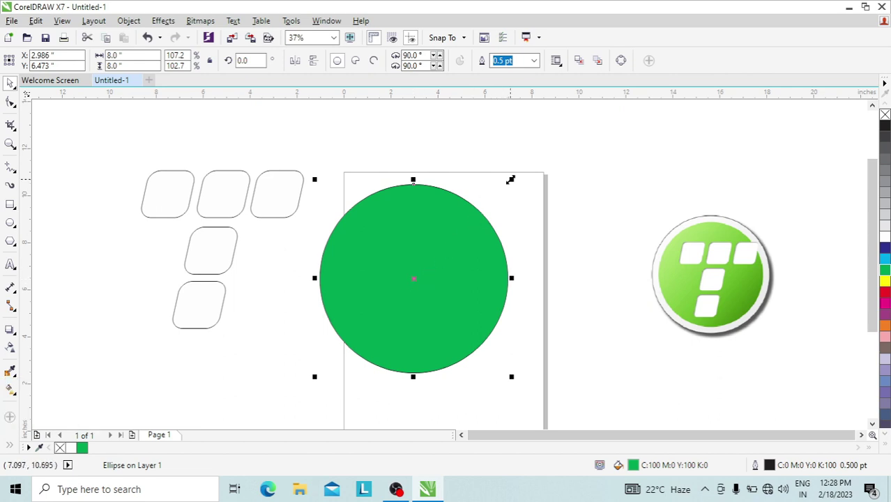
Enlarge the green circle proportionally from its centre to about 9.06 inches in diameter
left_click_drag(510, 180, 510, 180)
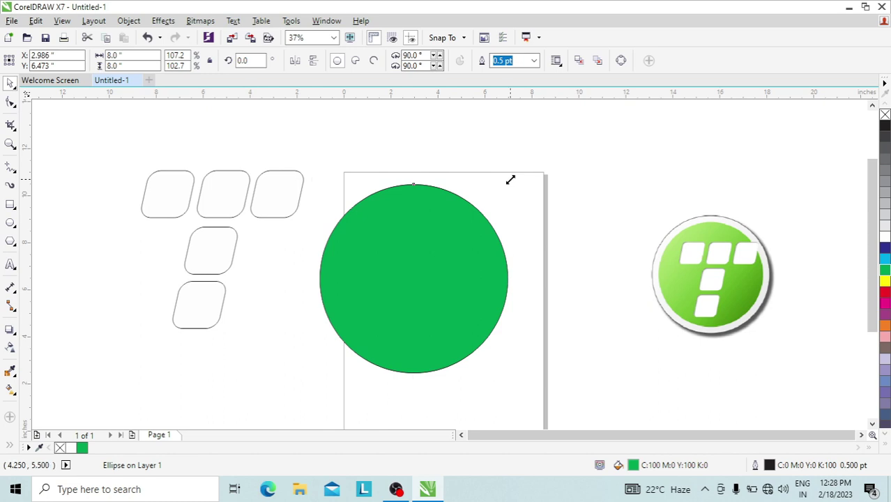
left_click_drag(510, 180, 558, 167)
key("shift")
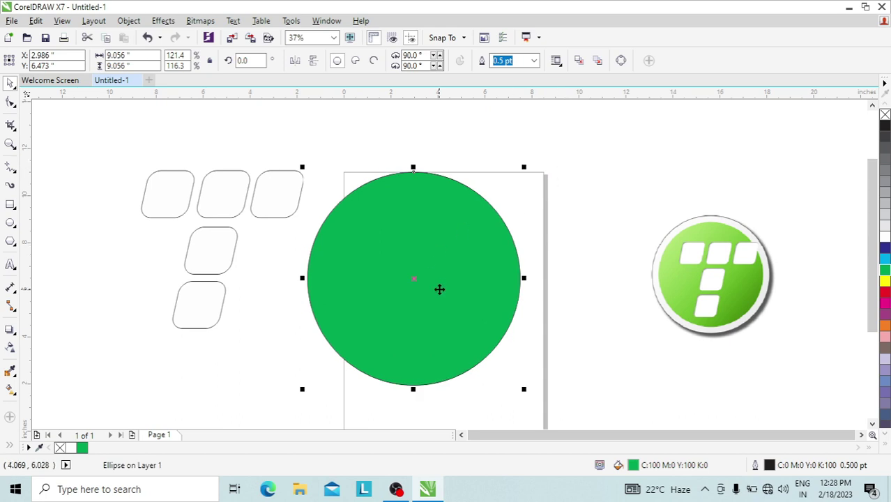
Fill the enlarged circle with white and send it to the back of the page, behind the green circle
left_click(435, 295)
key("Escape")
left_click(413, 277)
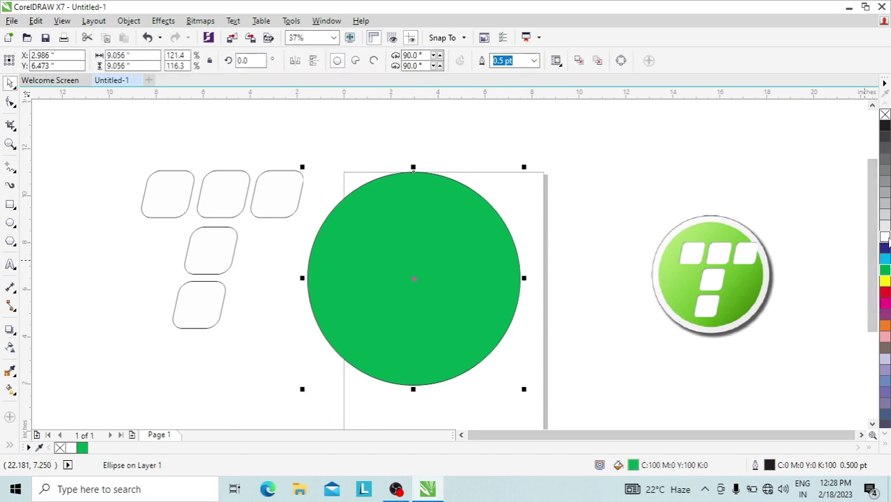
left_click(884, 238)
right_click(386, 248)
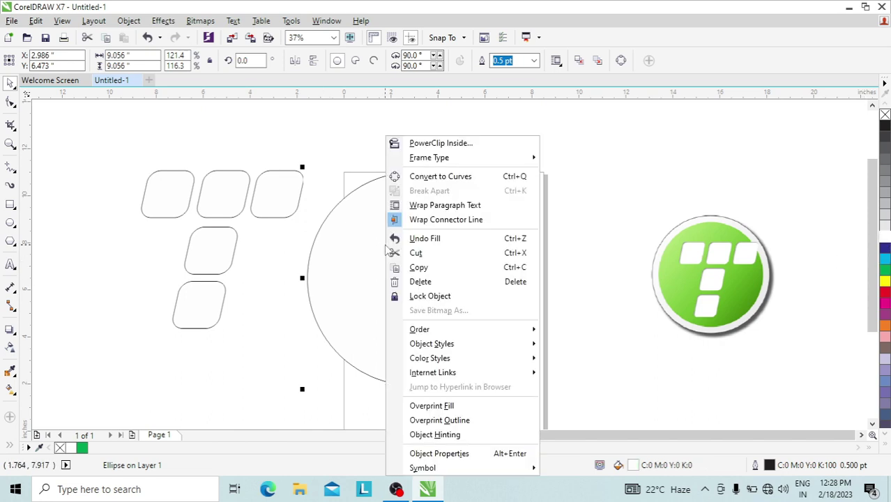
mouse_move(418, 329)
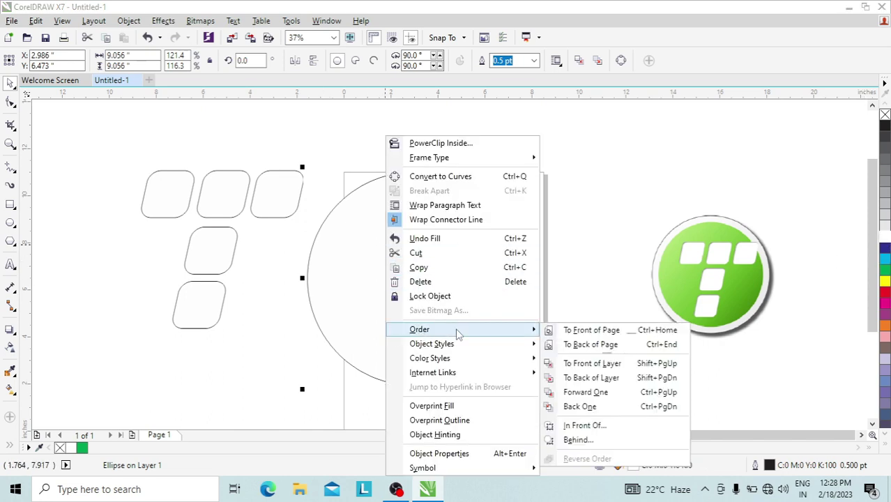
left_click(586, 345)
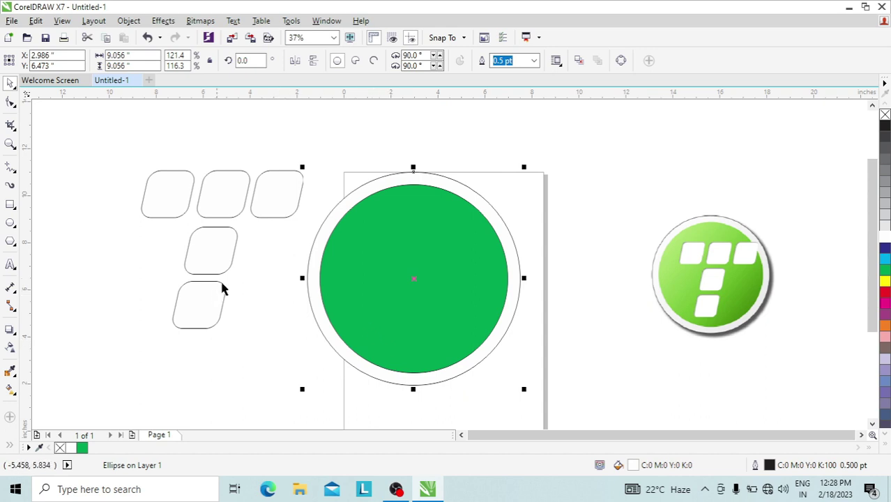
Move the slanted T group onto the green circle, shrink it to about 6.30 × 6.13 inches and nudge it into place
left_click(207, 253)
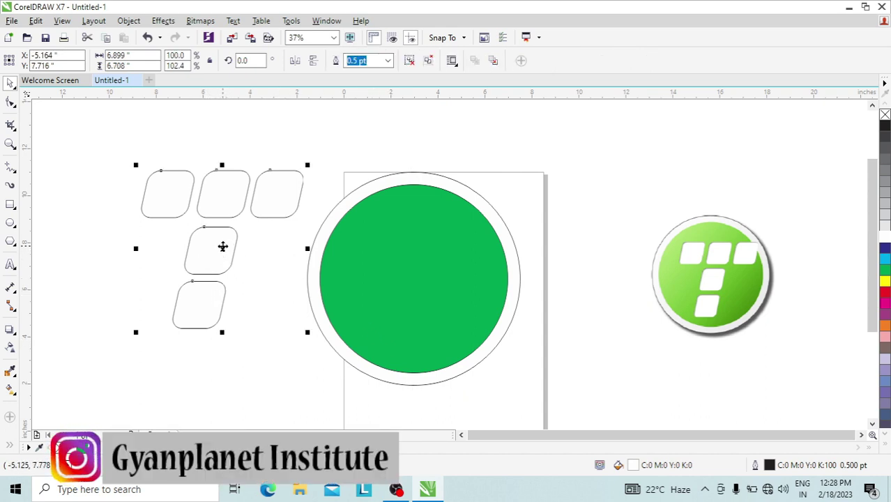
left_click_drag(222, 247, 426, 286)
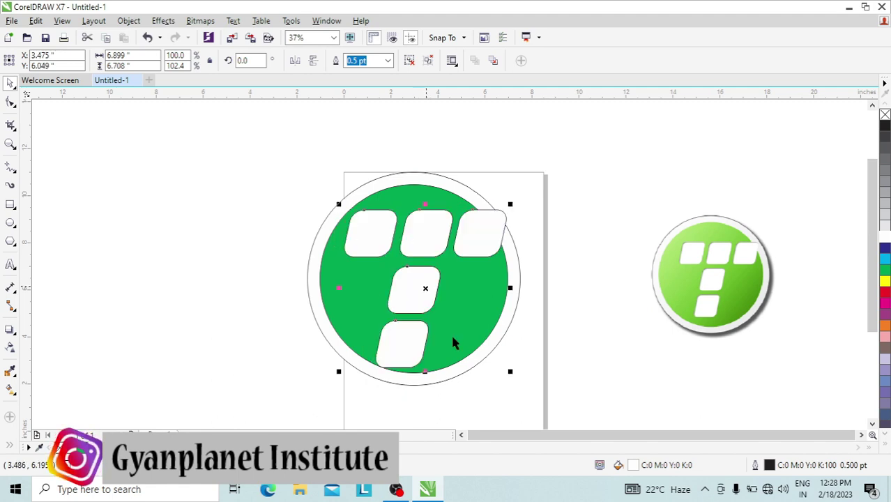
left_click_drag(510, 371, 496, 357)
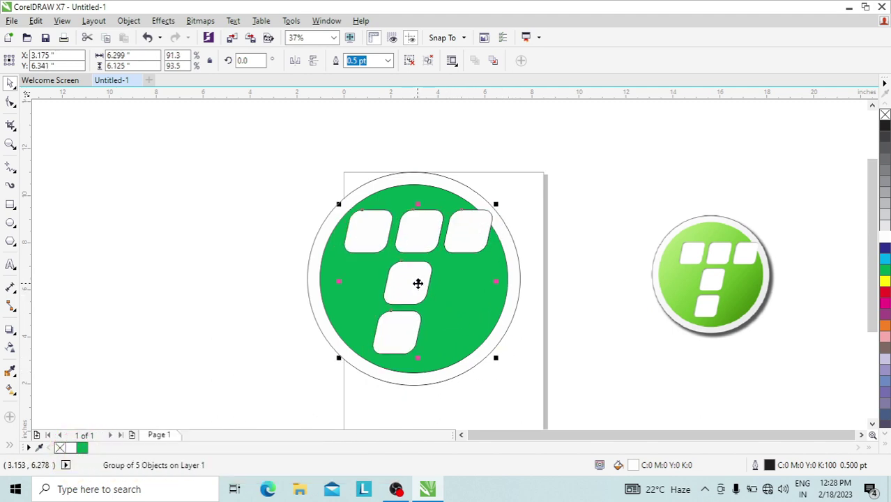
left_click_drag(417, 283, 414, 285)
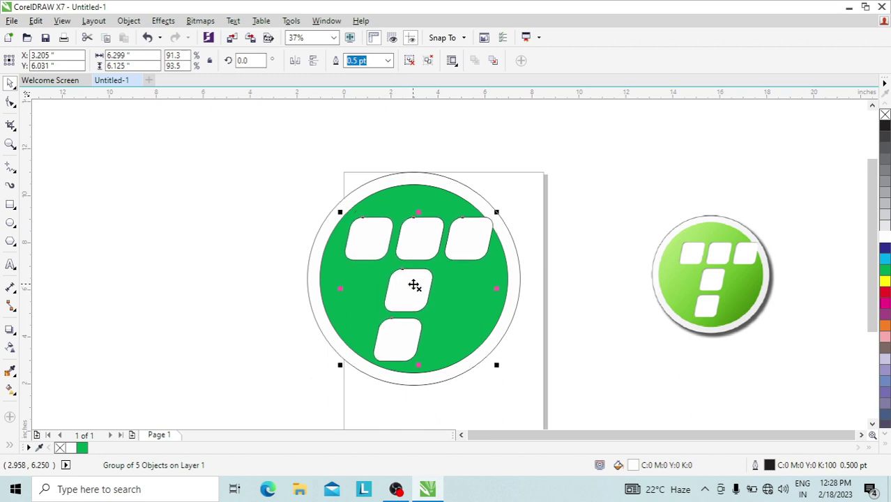
left_click_drag(414, 285, 417, 285)
left_click_drag(352, 285, 315, 295)
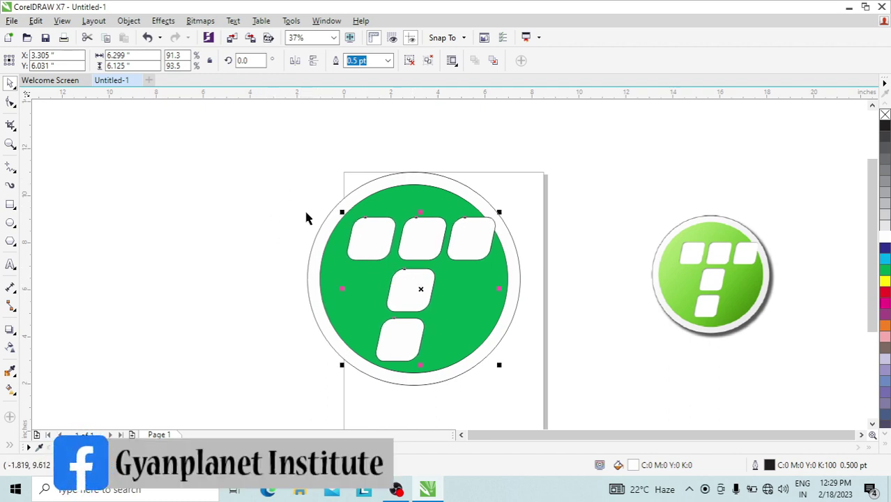
Add a black drop shadow to the white outer circle, running from its left edge to just past its right edge at about 356°
left_click(309, 288)
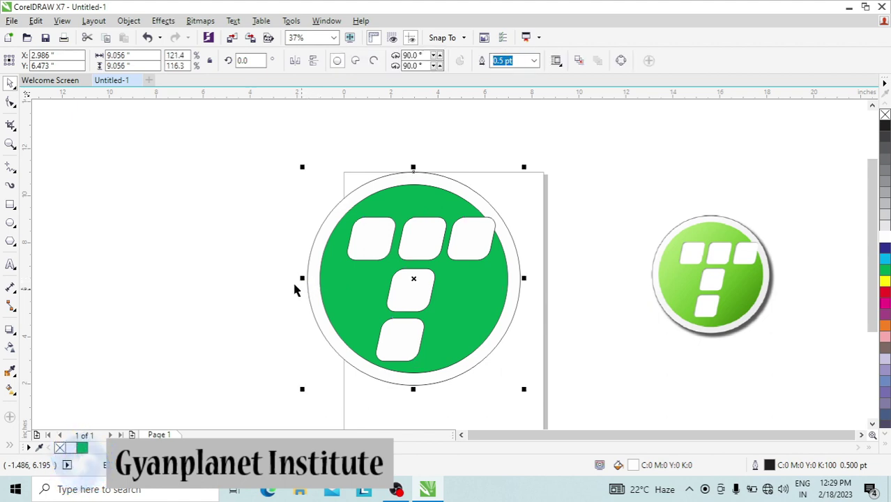
left_click(312, 249)
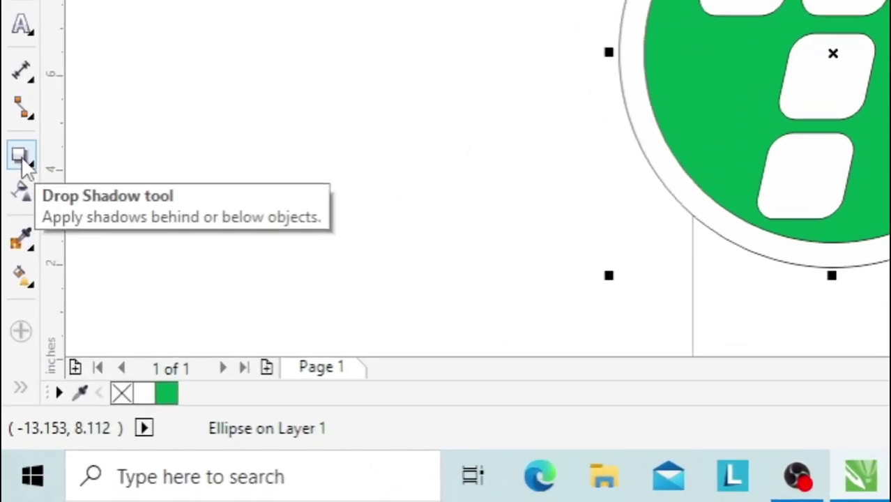
left_click(23, 162)
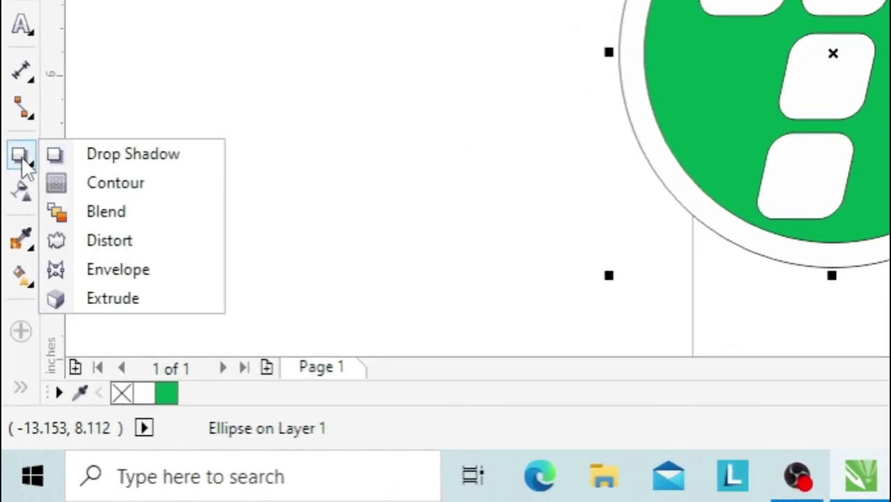
left_click(107, 154)
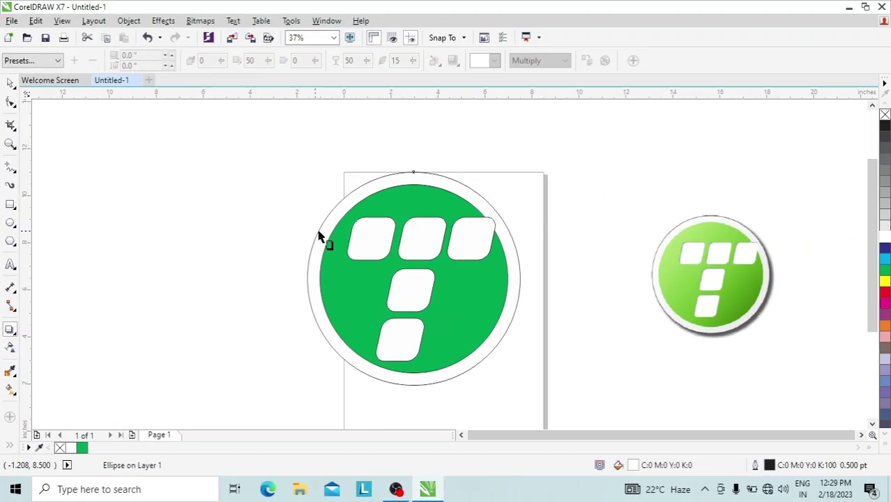
left_click_drag(319, 232, 529, 278)
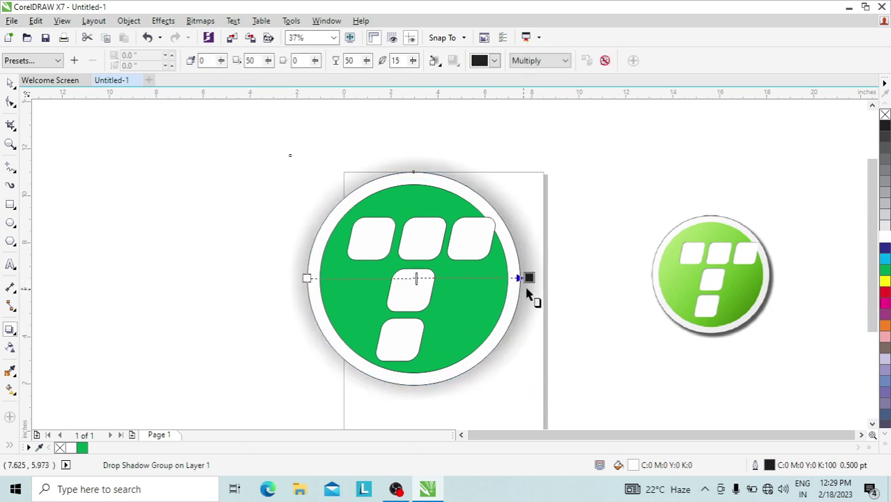
left_click_drag(528, 278, 526, 294)
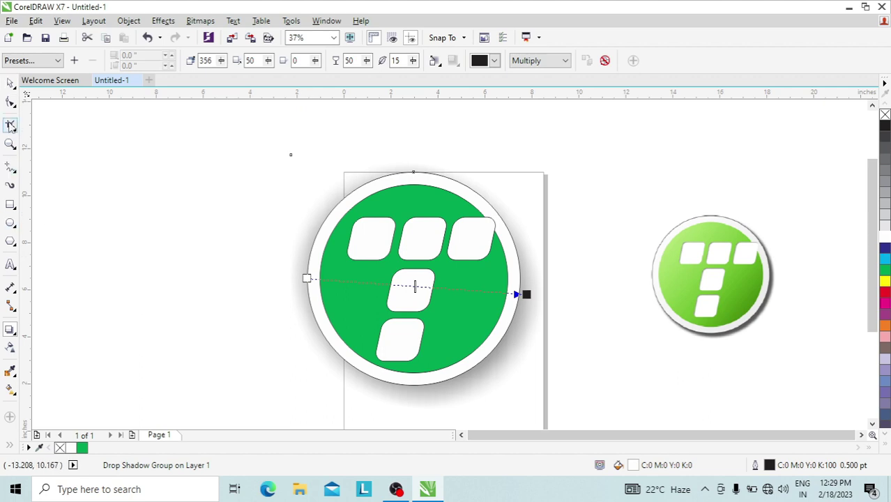
Remove the outlines from both circles and the slanted T group, and deselect everything
left_click(10, 84)
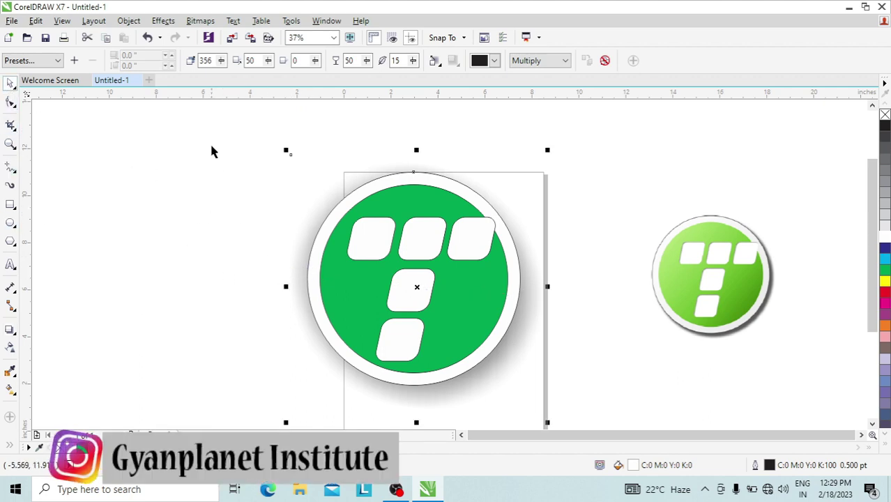
left_click_drag(207, 131, 597, 434)
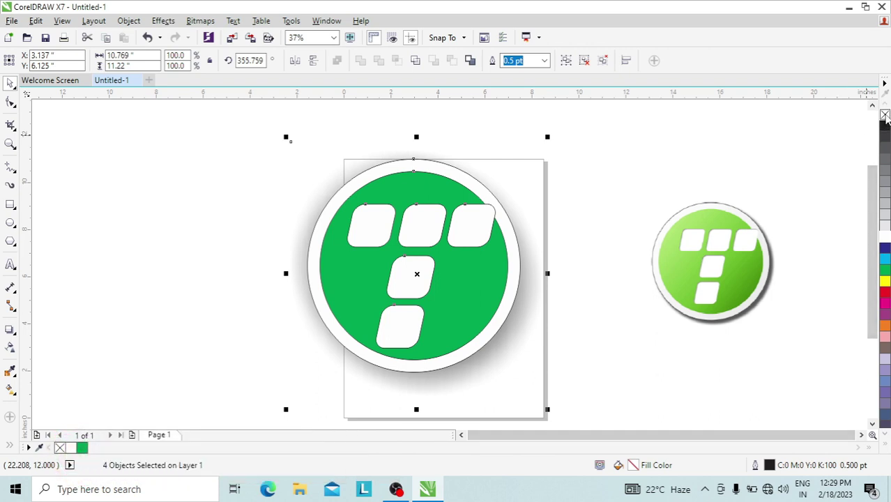
left_click(885, 115)
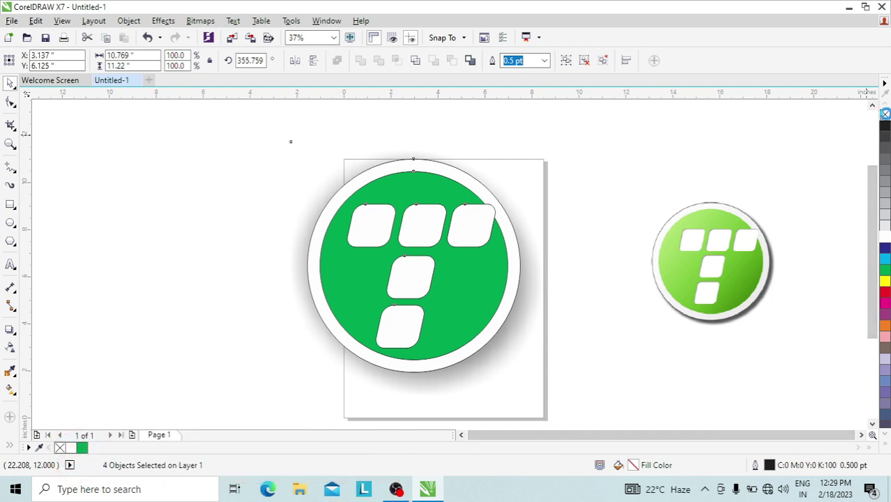
right_click(884, 114)
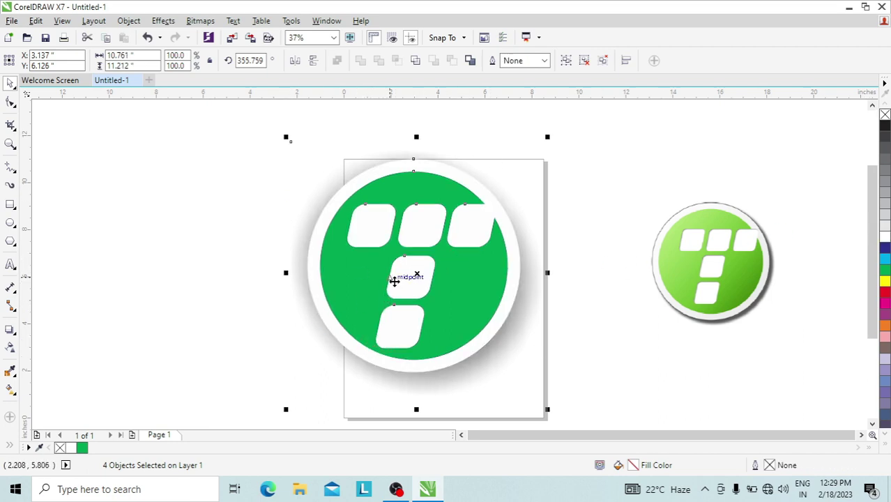
left_click(232, 173)
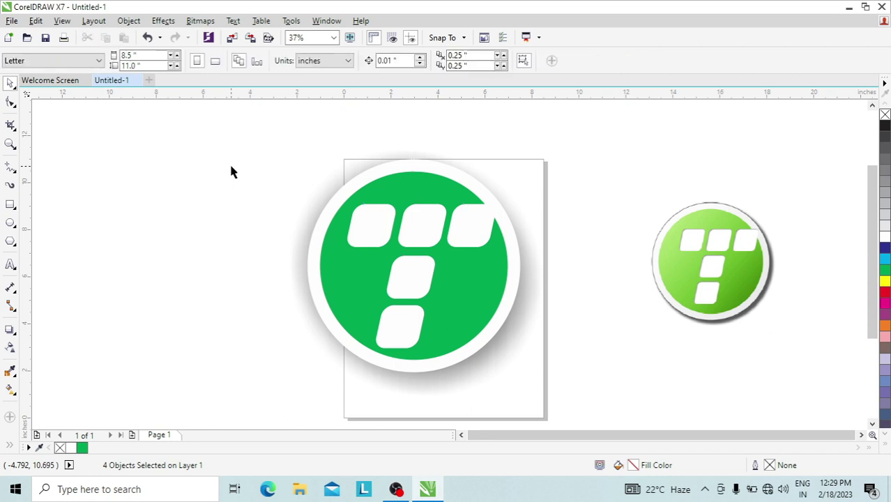